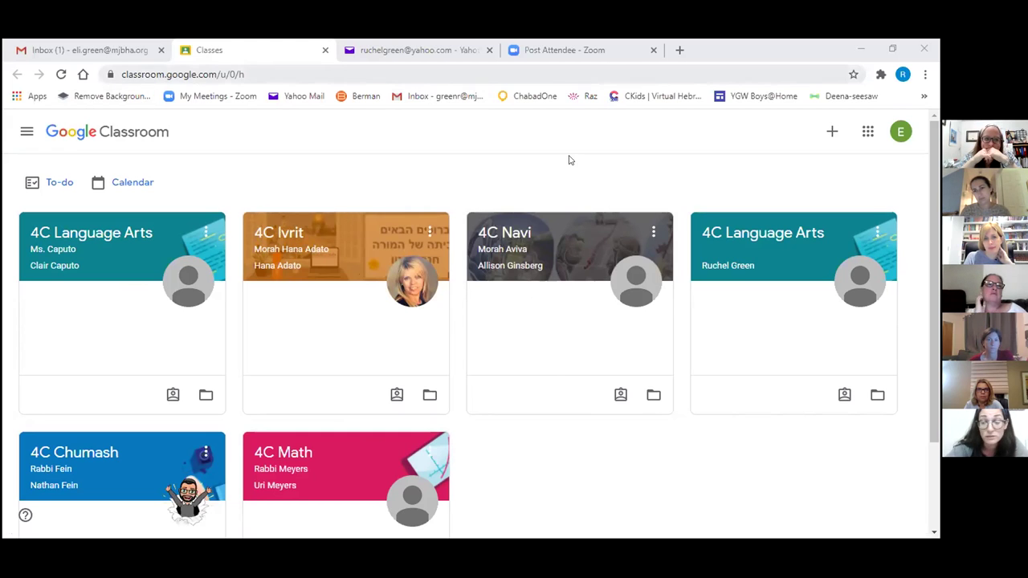
Reorder the Google apps launcher so Classroom, Gmail and Docs fill the top row and Drive sits lower
{"action": "left_click", "coordinate": [868, 133]}
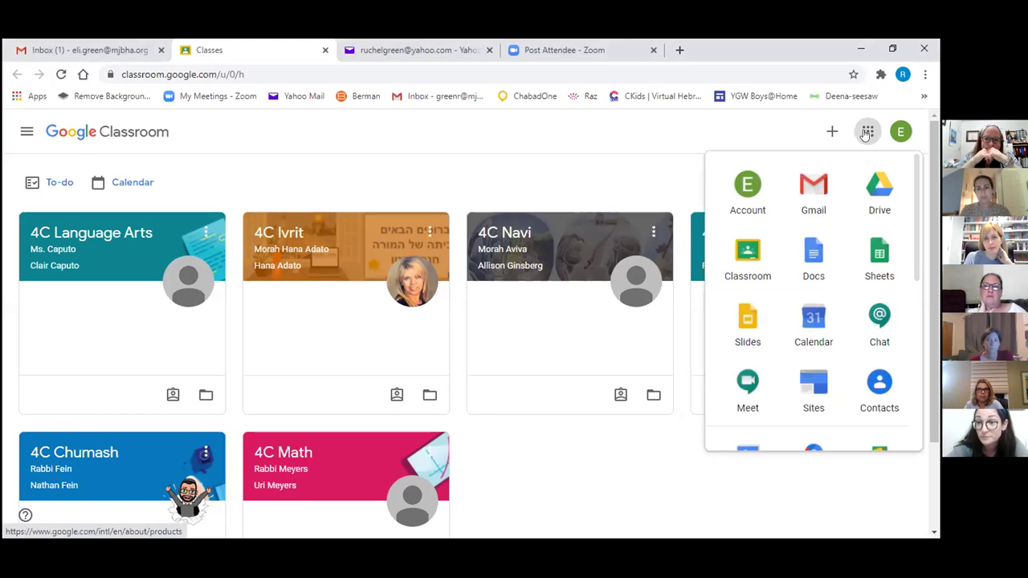
{"action": "left_click", "coordinate": [868, 133]}
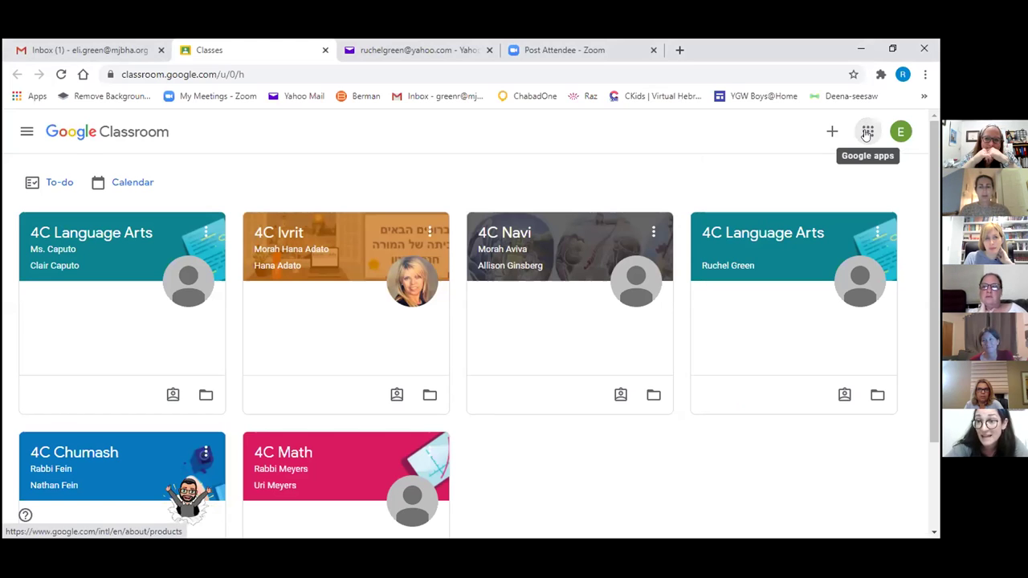
{"action": "left_click", "coordinate": [866, 146]}
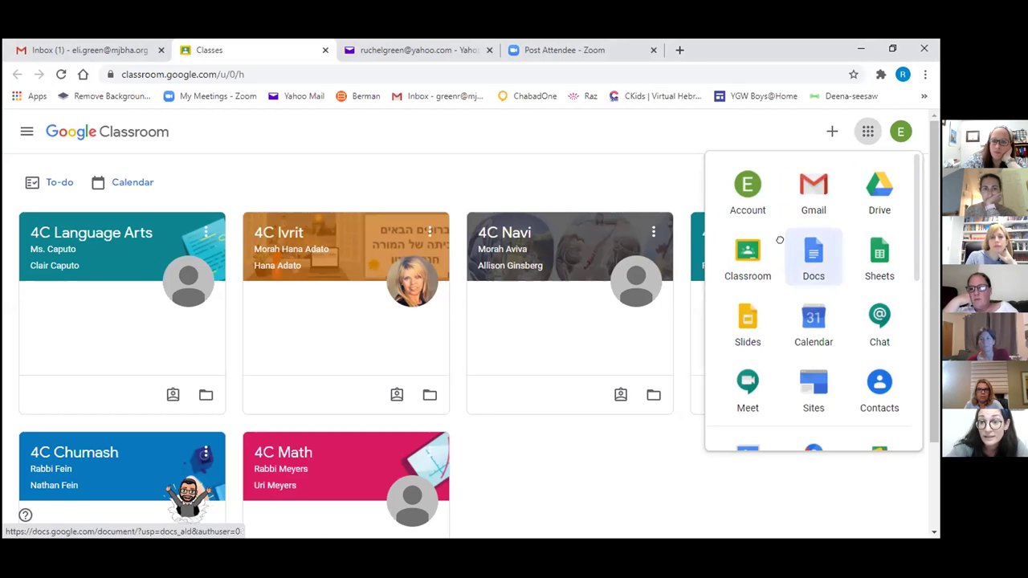
{"action": "left_click_drag", "start_coordinate": [772, 234], "coordinate": [748, 192]}
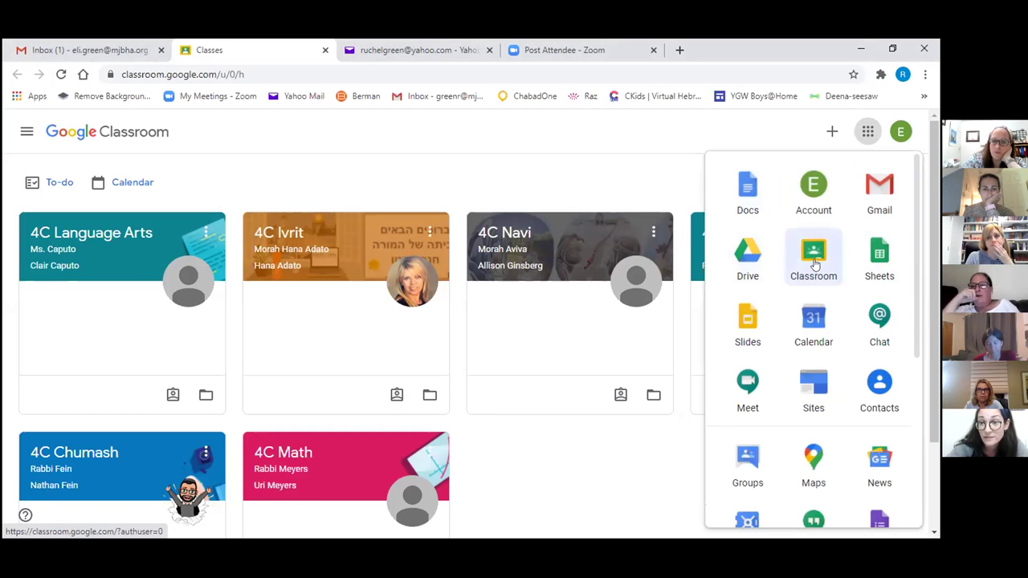
{"action": "left_click_drag", "start_coordinate": [811, 255], "coordinate": [801, 196]}
{"action": "left_click_drag", "start_coordinate": [806, 271], "coordinate": [812, 314]}
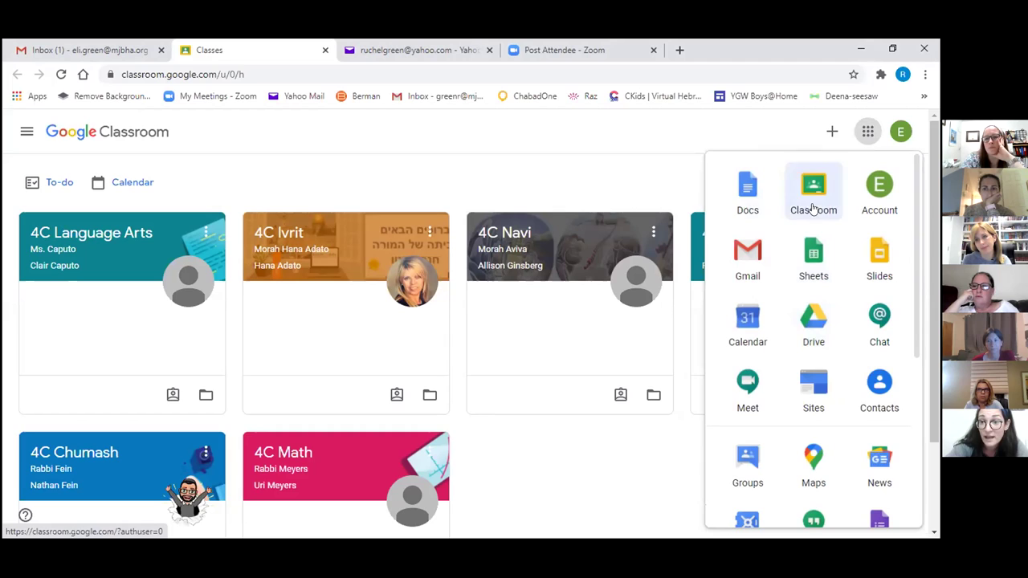
{"action": "left_click_drag", "start_coordinate": [803, 203], "coordinate": [753, 201]}
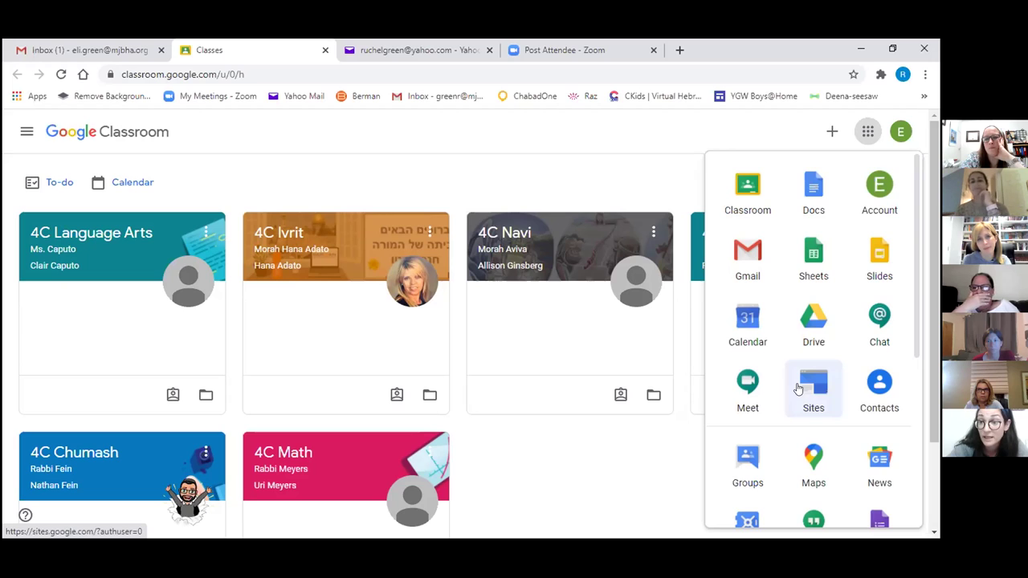
{"action": "left_click_drag", "start_coordinate": [753, 265], "coordinate": [825, 205]}
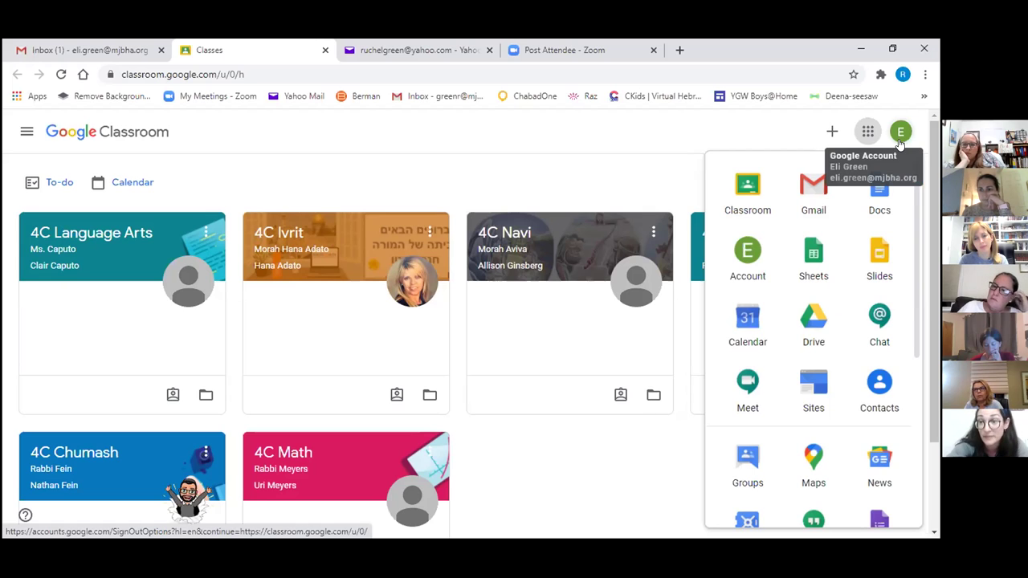
View the signed-in account's details, then enter the first 4C Language Arts class
{"action": "left_click", "coordinate": [900, 134]}
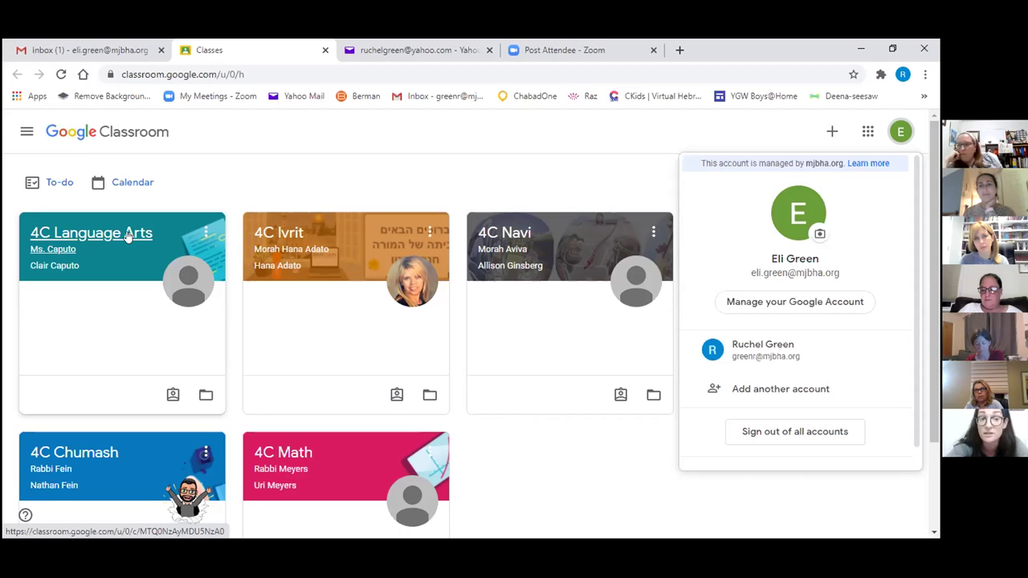
{"action": "left_click", "coordinate": [104, 237]}
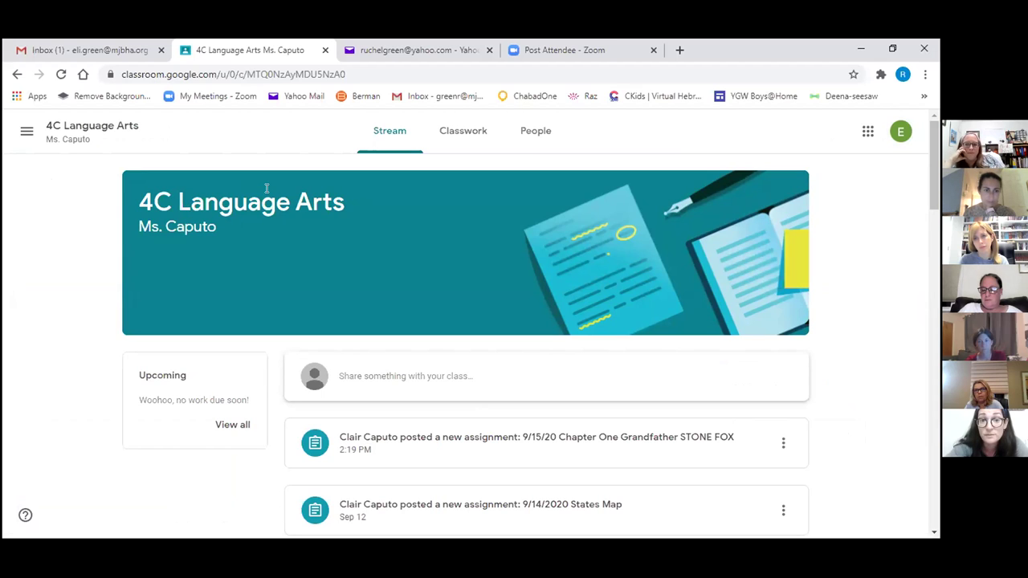
Use keyboard navigation to open the 4C Language Arts Classwork page with its three assignments
{"action": "key", "text": "Tab"}
{"action": "key", "text": "Tab"}
{"action": "key", "text": "Tab"}
{"action": "key", "text": "Tab"}
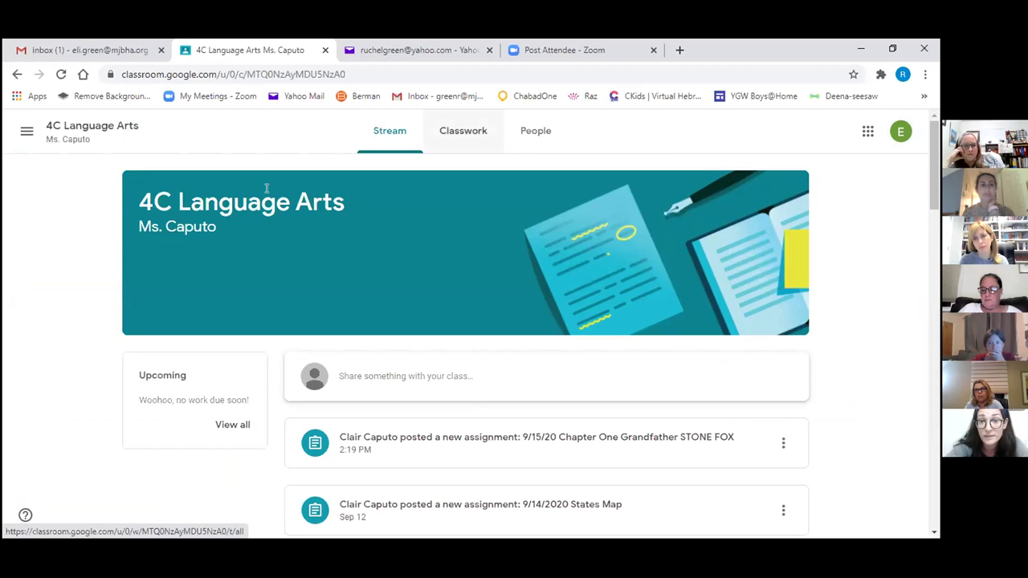
{"action": "key", "text": "Tab"}
{"action": "key", "text": "shift+Tab"}
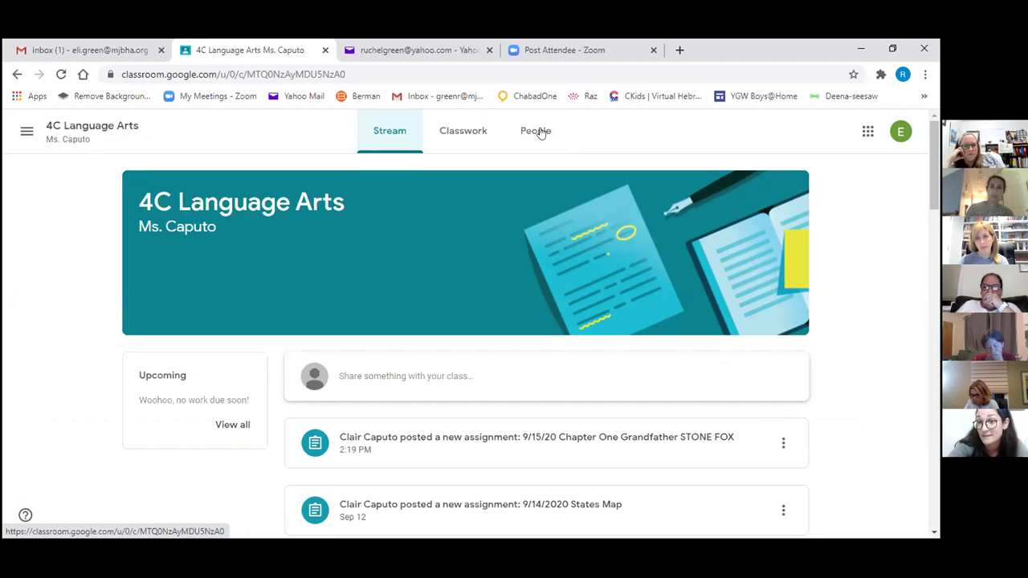
{"action": "key", "text": "Tab"}
{"action": "key", "text": "Return"}
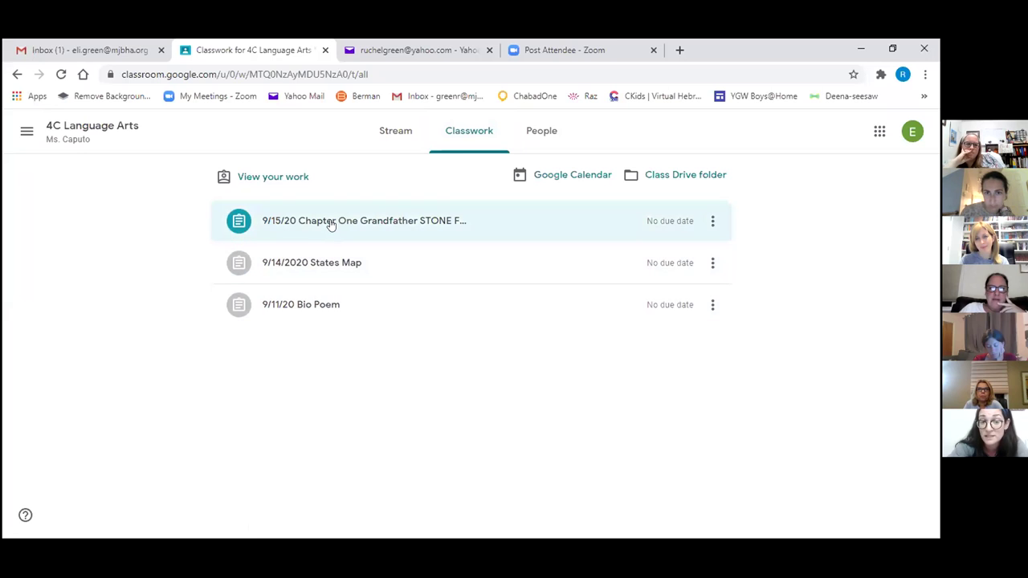
Open the People page and scroll through the teacher and the 14 classmates
{"action": "left_click", "coordinate": [544, 152]}
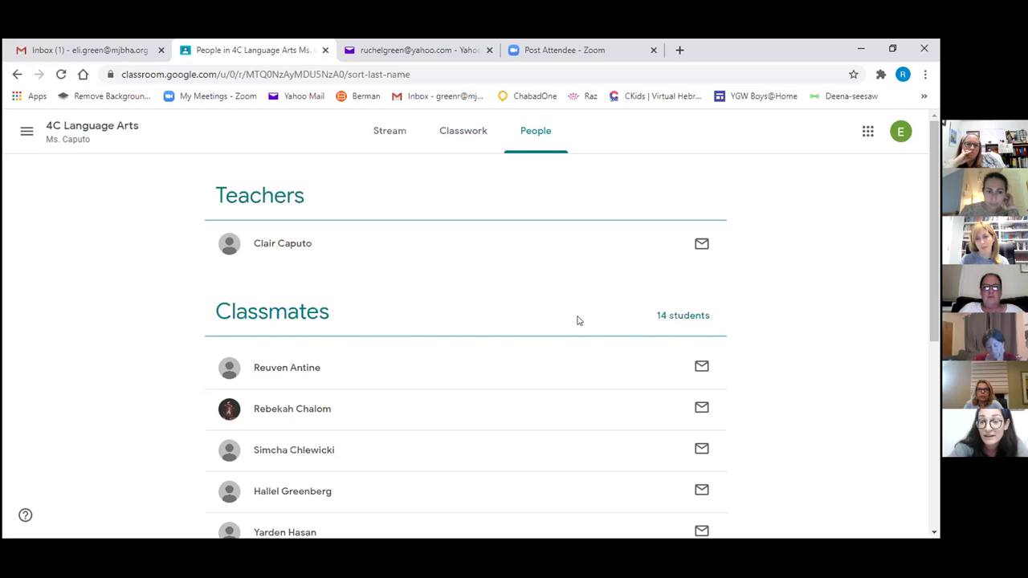
{"action": "left_click_drag", "start_coordinate": [934, 216], "coordinate": [929, 240]}
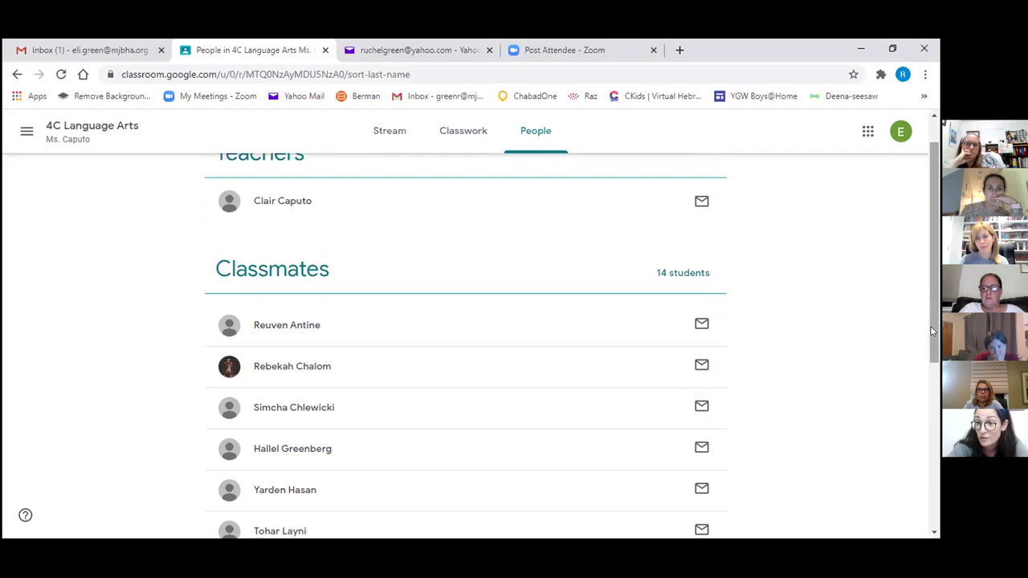
{"action": "left_click_drag", "start_coordinate": [931, 327], "coordinate": [932, 274]}
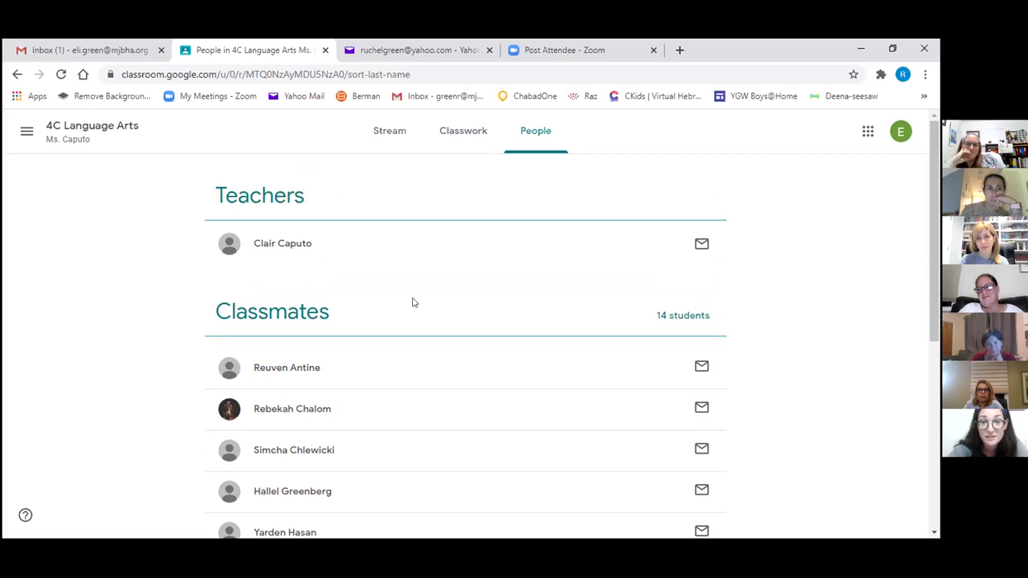
Visit the Classes home page and then the To-do list from the navigation drawer
{"action": "left_click", "coordinate": [27, 131]}
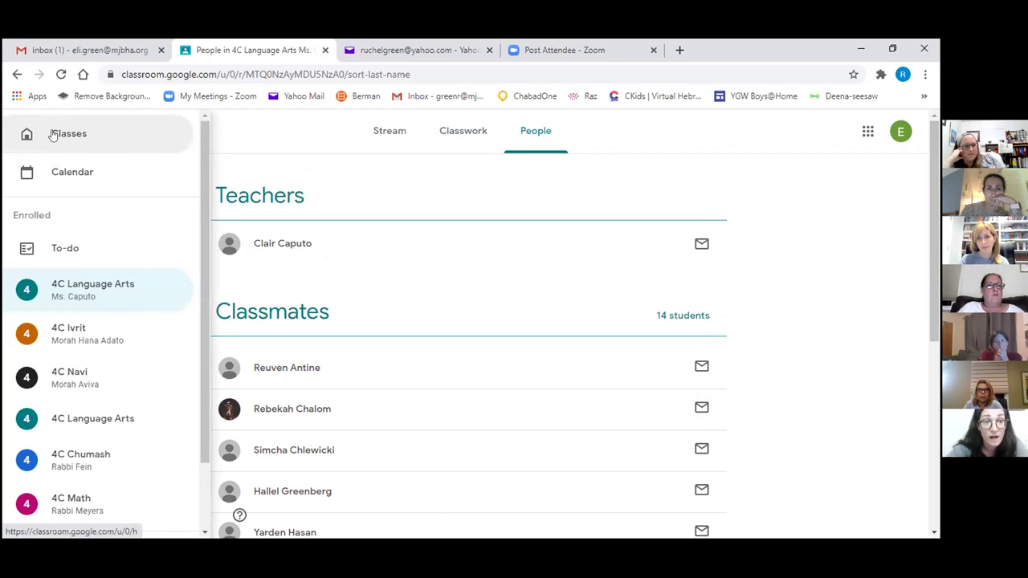
{"action": "left_click", "coordinate": [50, 133]}
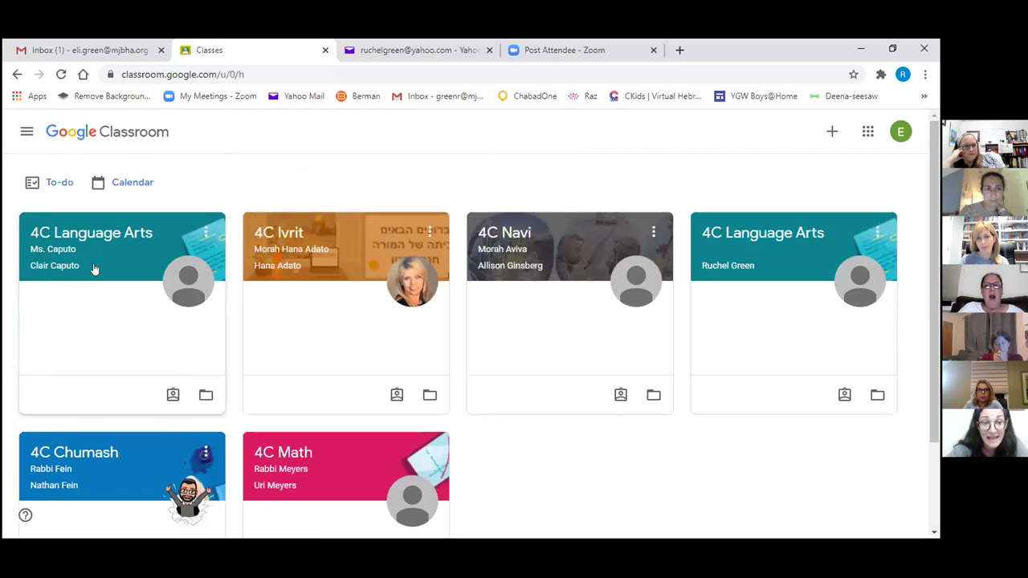
{"action": "left_click", "coordinate": [28, 133]}
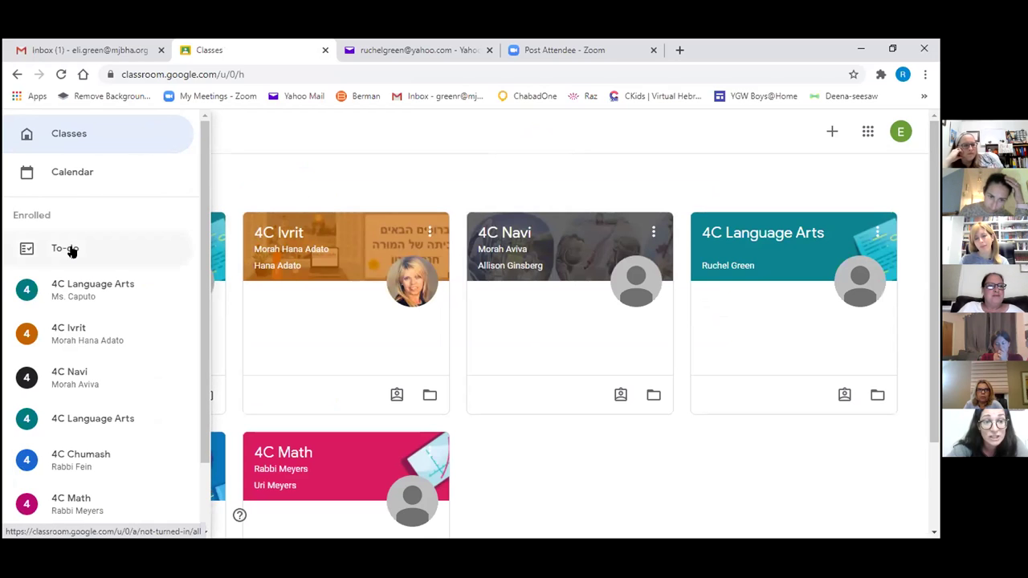
{"action": "left_click", "coordinate": [64, 249]}
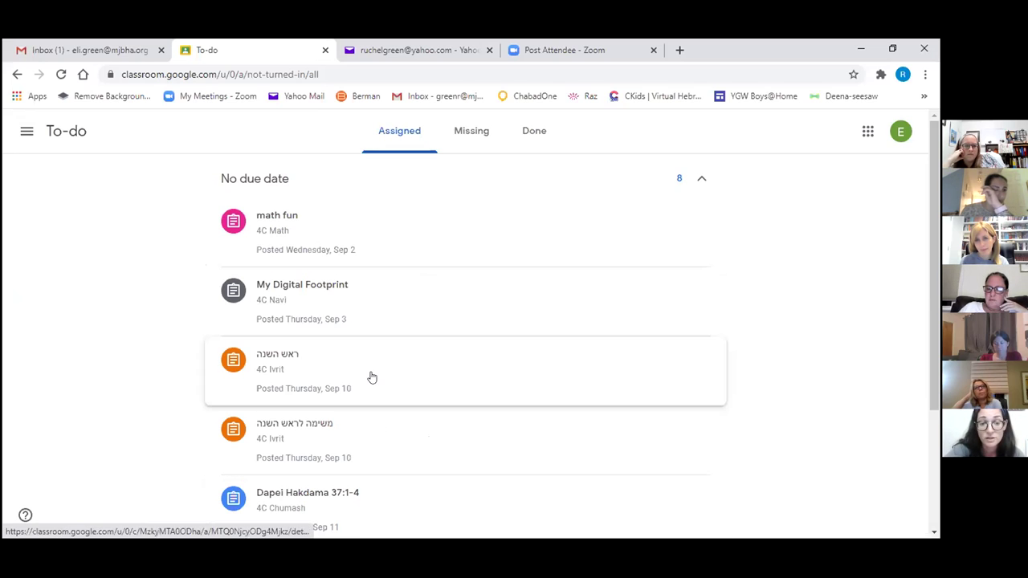
Go to the Classroom Settings page with profile and notification options
{"action": "left_click", "coordinate": [26, 131]}
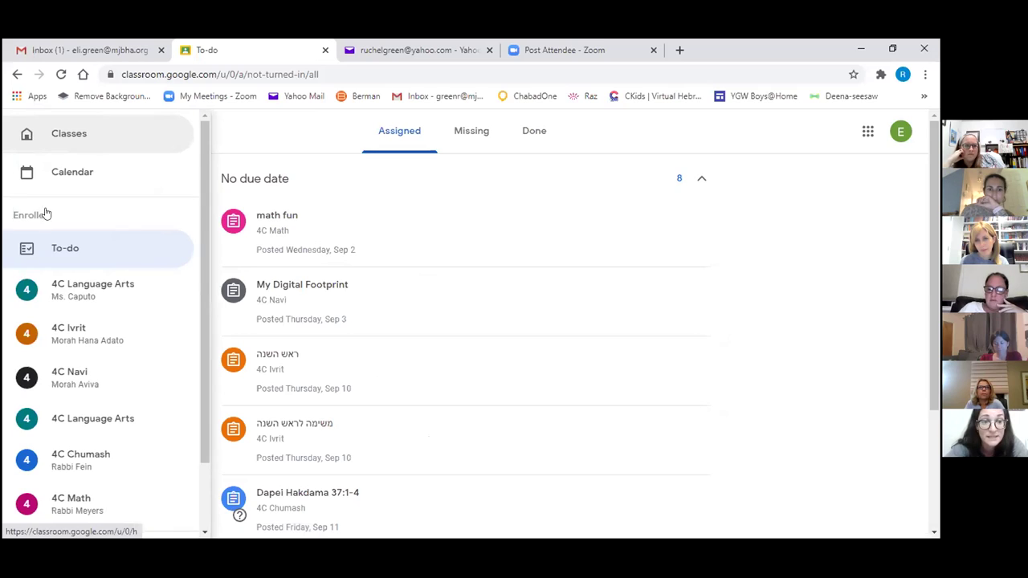
{"action": "scroll", "coordinate": [206, 338], "scroll_direction": "down", "scroll_amount": 1}
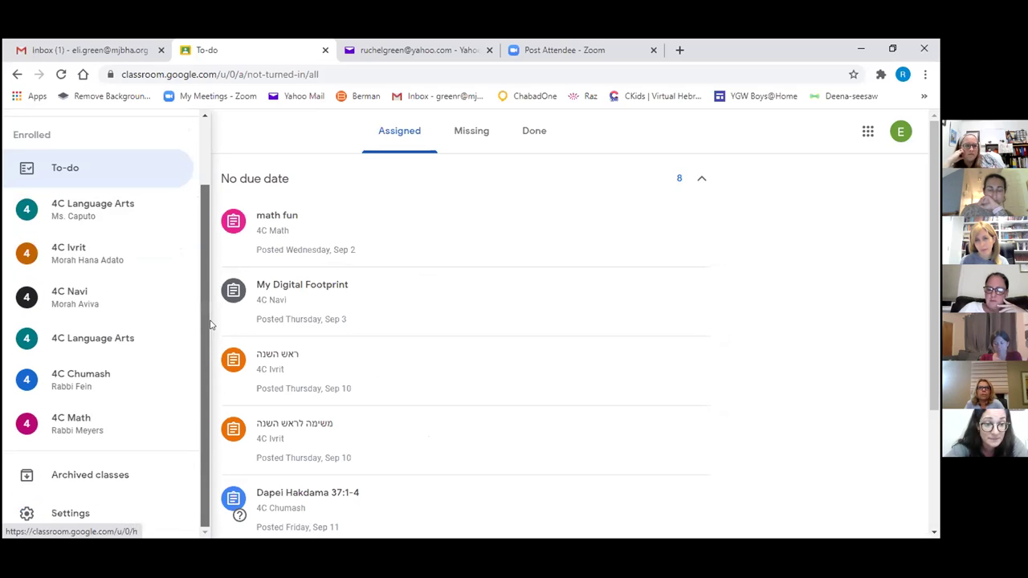
{"action": "left_click_drag", "start_coordinate": [210, 325], "coordinate": [203, 381]}
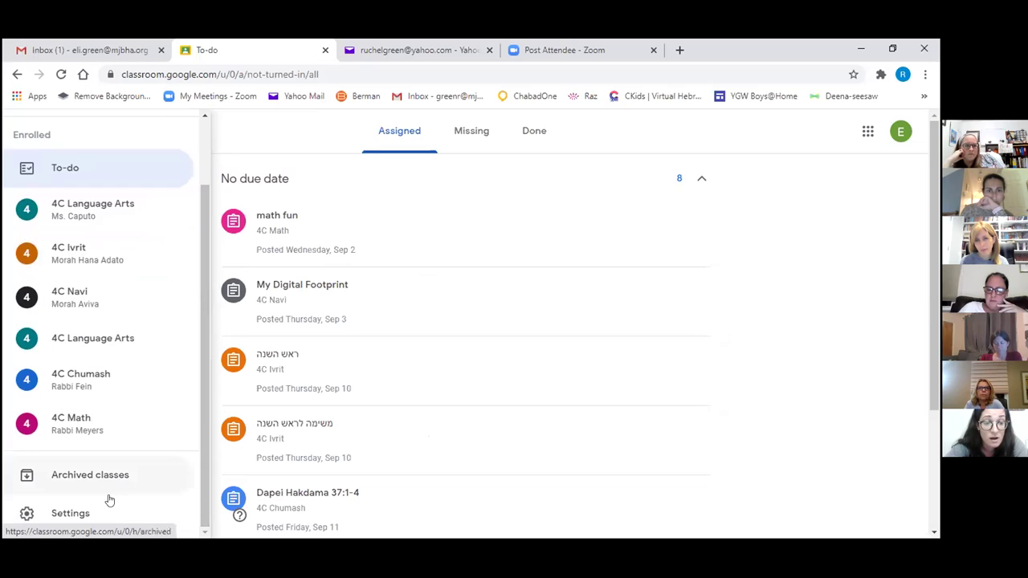
{"action": "left_click", "coordinate": [71, 513]}
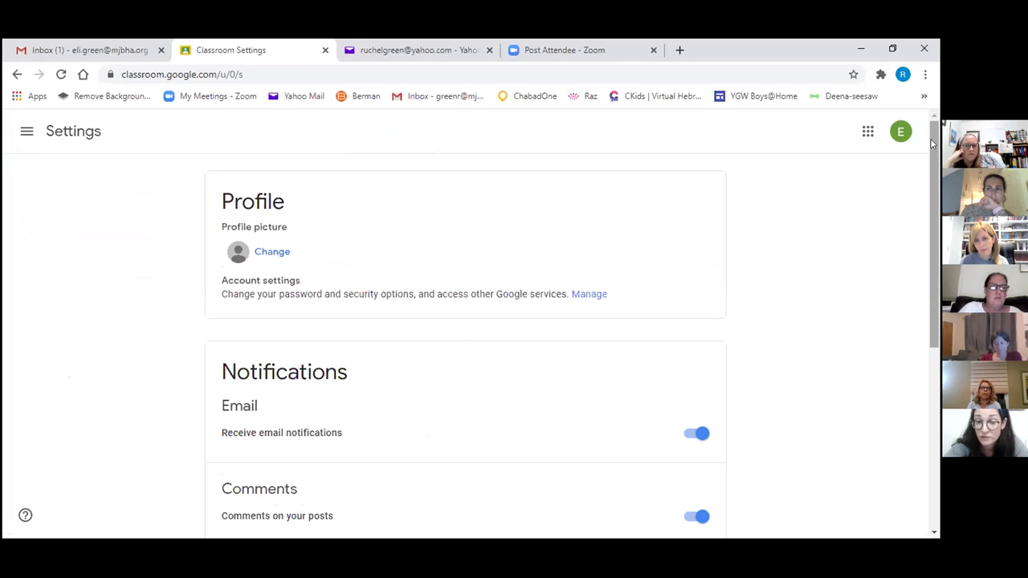
{"action": "left_click_drag", "start_coordinate": [932, 143], "coordinate": [922, 225]}
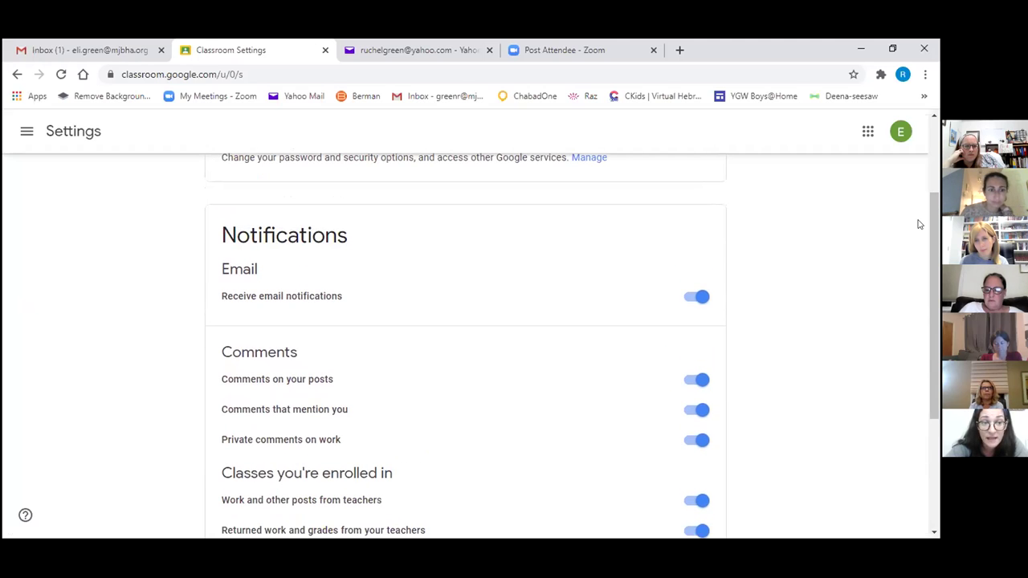
{"action": "left_click", "coordinate": [26, 131]}
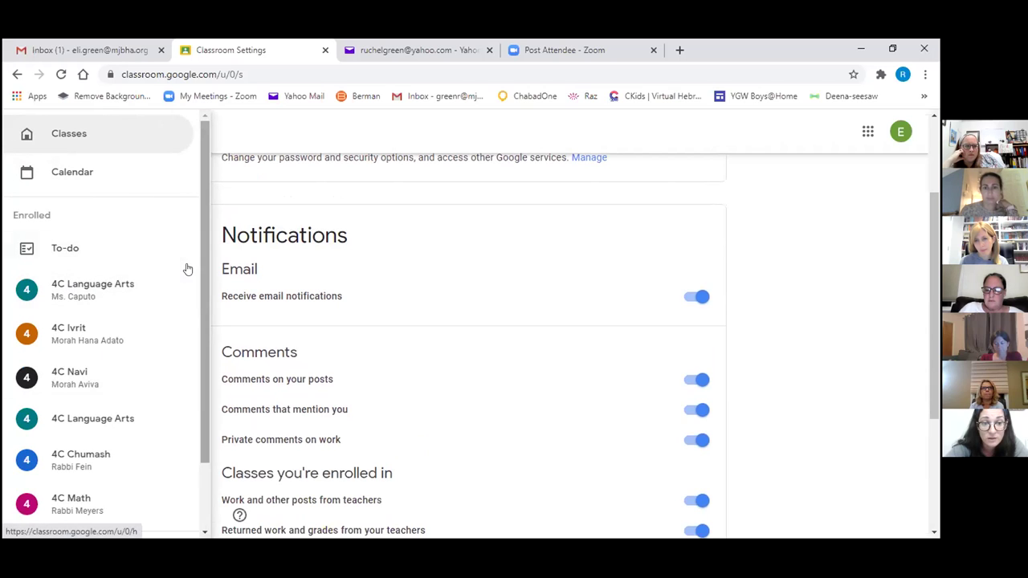
{"action": "scroll", "coordinate": [115, 482], "scroll_direction": "down", "scroll_amount": 2}
{"action": "left_click", "coordinate": [99, 510]}
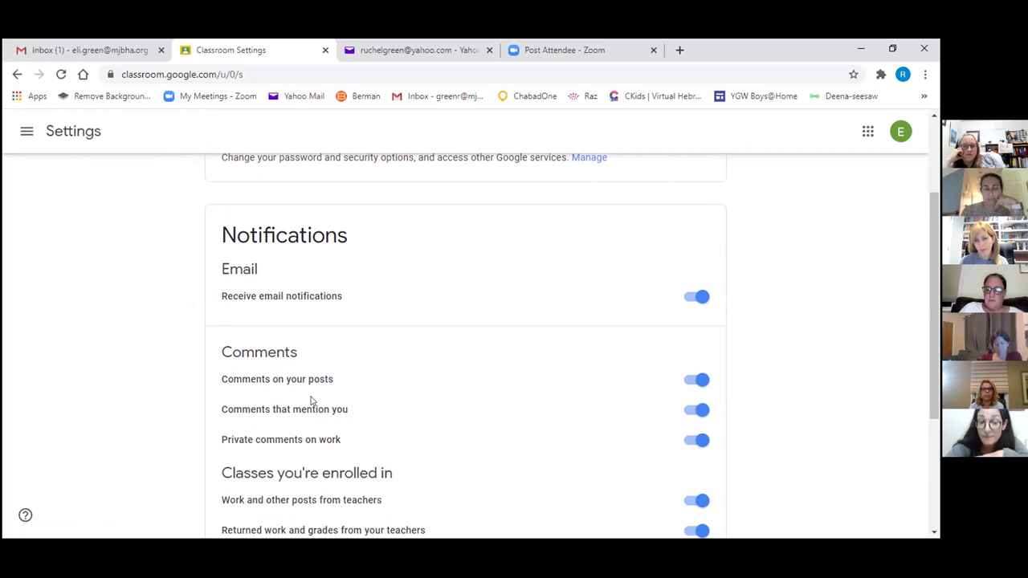
{"action": "scroll", "coordinate": [794, 245], "scroll_direction": "up", "scroll_amount": 1}
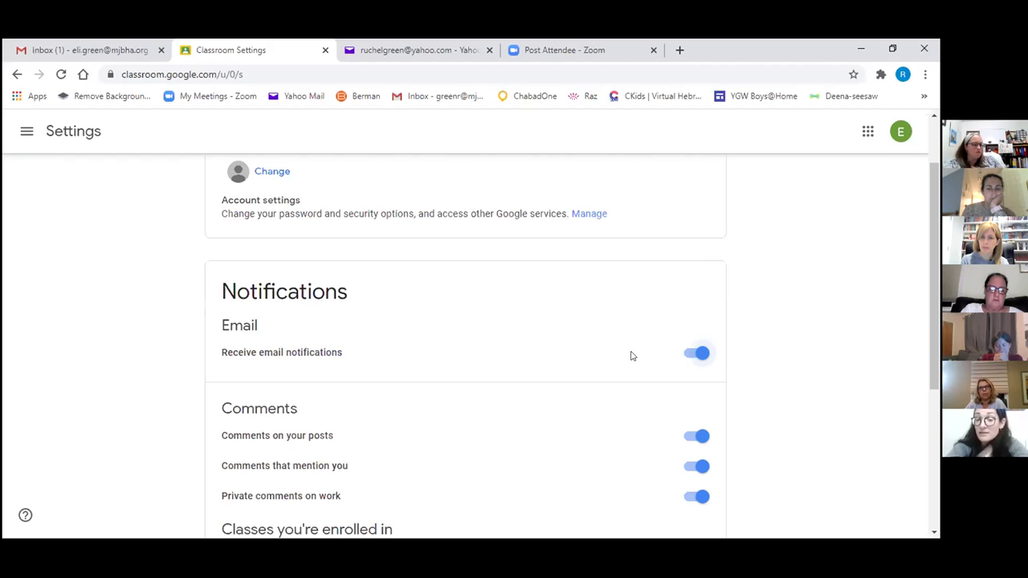
{"action": "scroll", "coordinate": [937, 314], "scroll_direction": "down", "scroll_amount": 1}
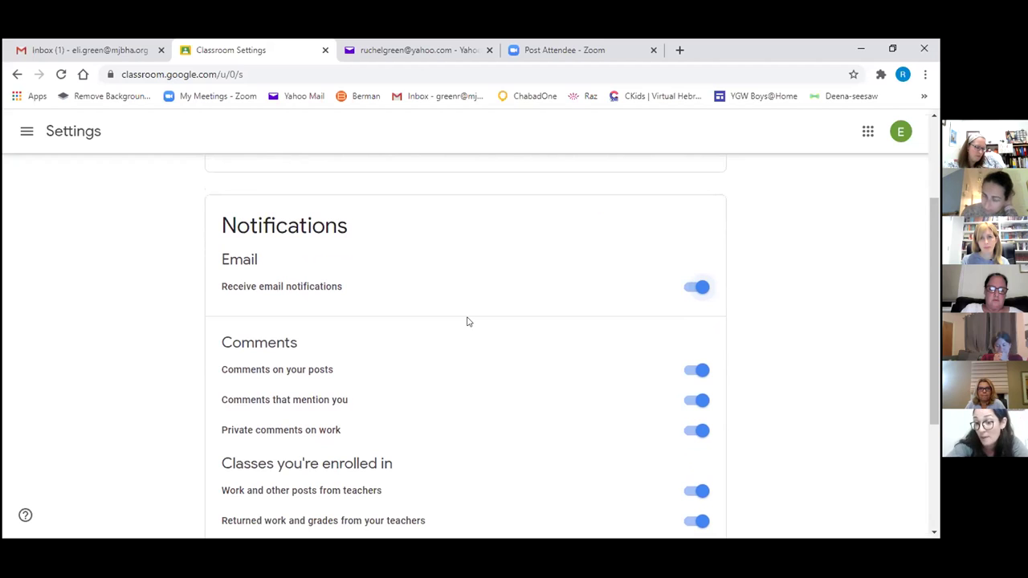
{"action": "scroll", "coordinate": [936, 401], "scroll_direction": "down", "scroll_amount": 3}
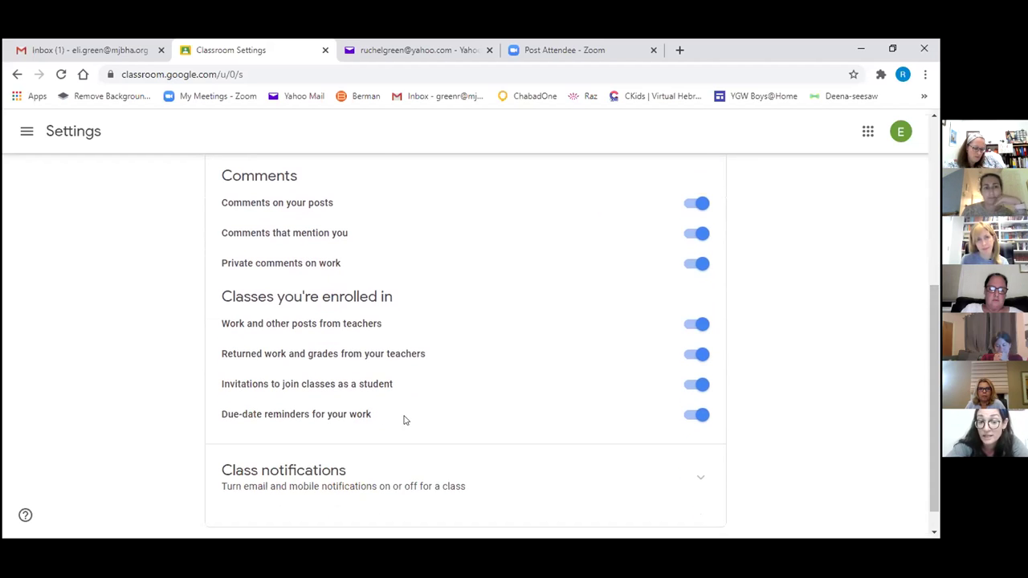
{"action": "scroll", "coordinate": [931, 225], "scroll_direction": "up", "scroll_amount": 4}
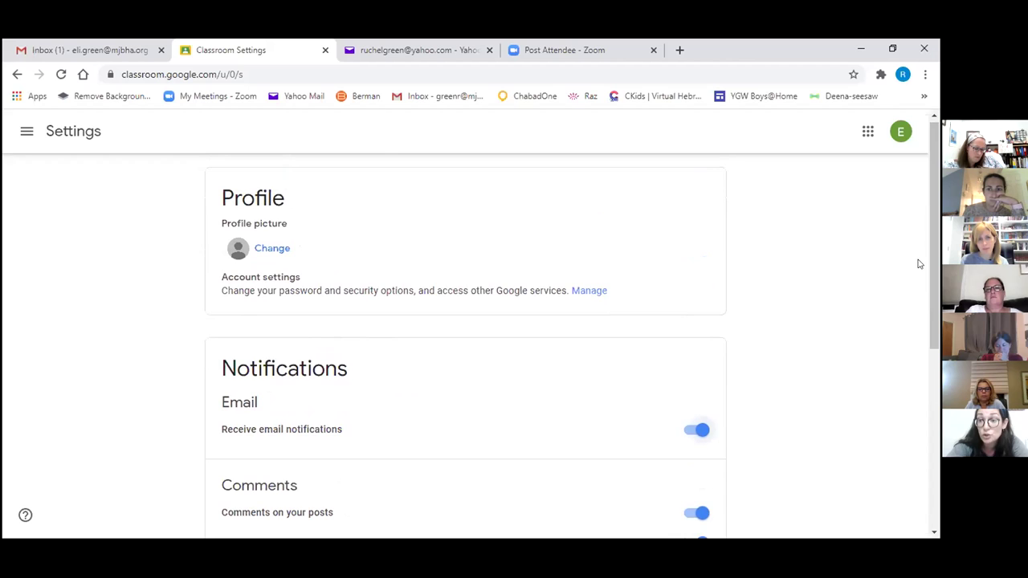
{"action": "scroll", "coordinate": [935, 210], "scroll_direction": "up", "scroll_amount": 1}
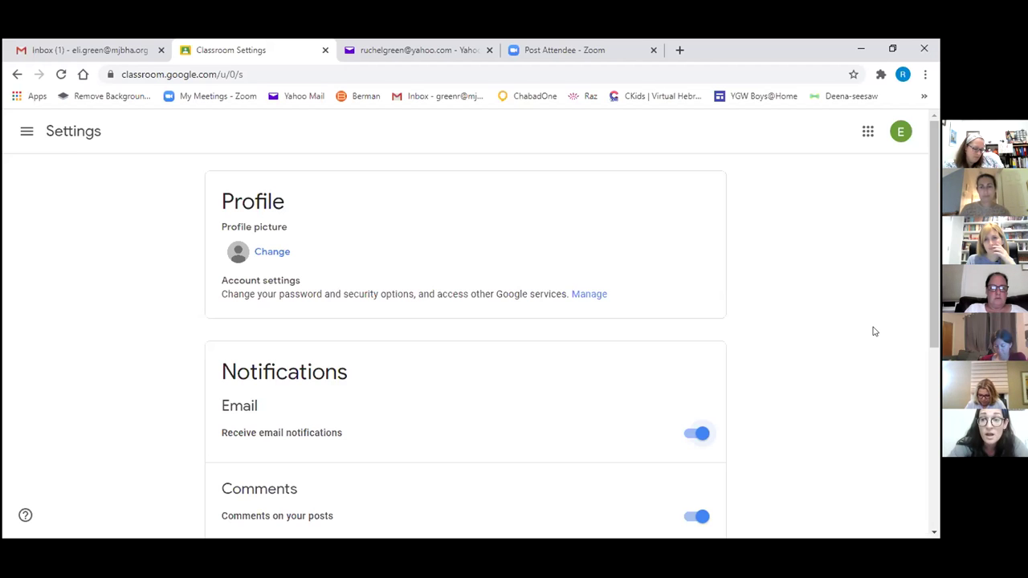
Show the all-classes Calendar for Sep 13–19, 2020, which has no scheduled work
{"action": "left_click", "coordinate": [27, 135]}
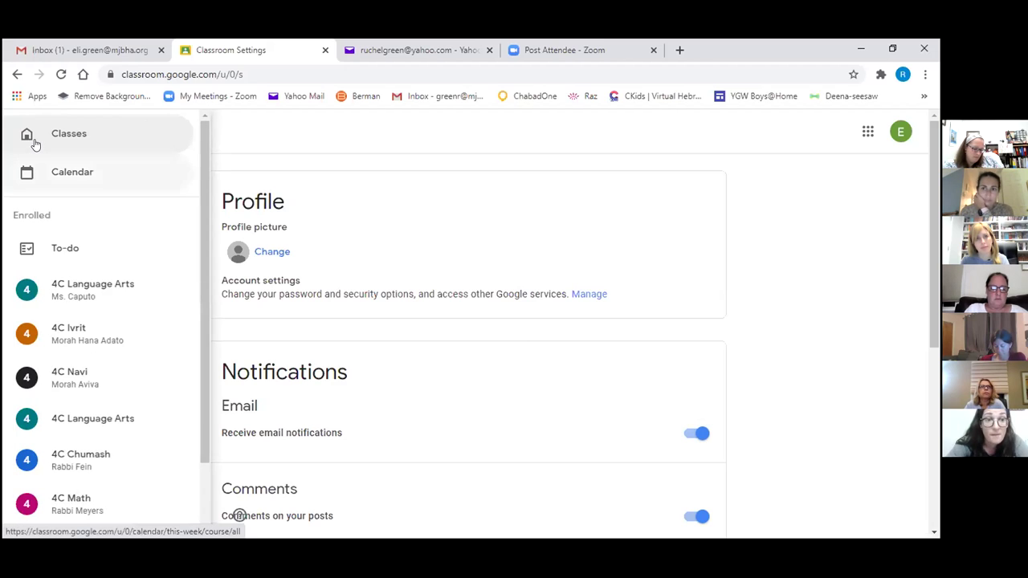
{"action": "left_click", "coordinate": [138, 199]}
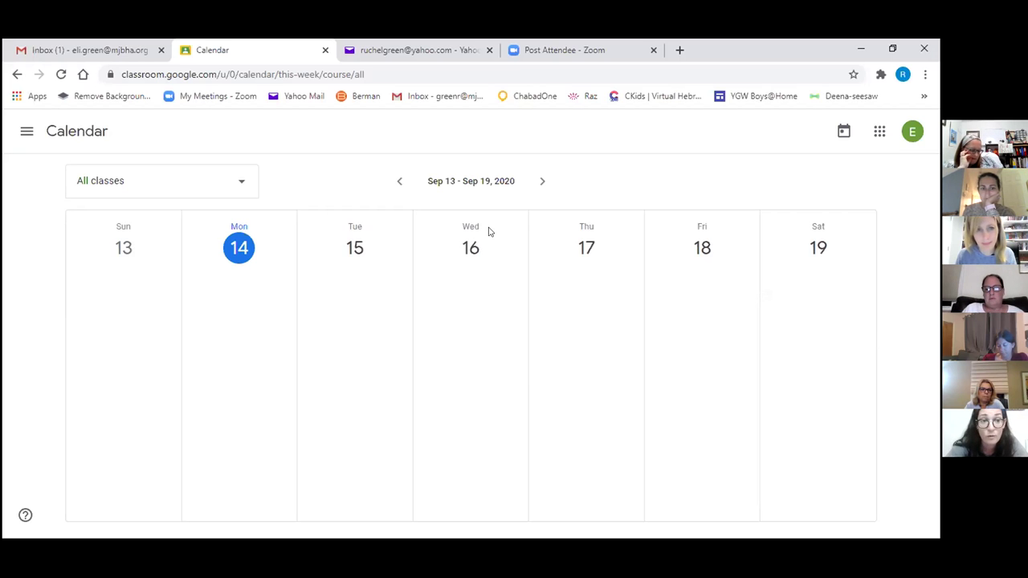
{"action": "left_click", "coordinate": [27, 131]}
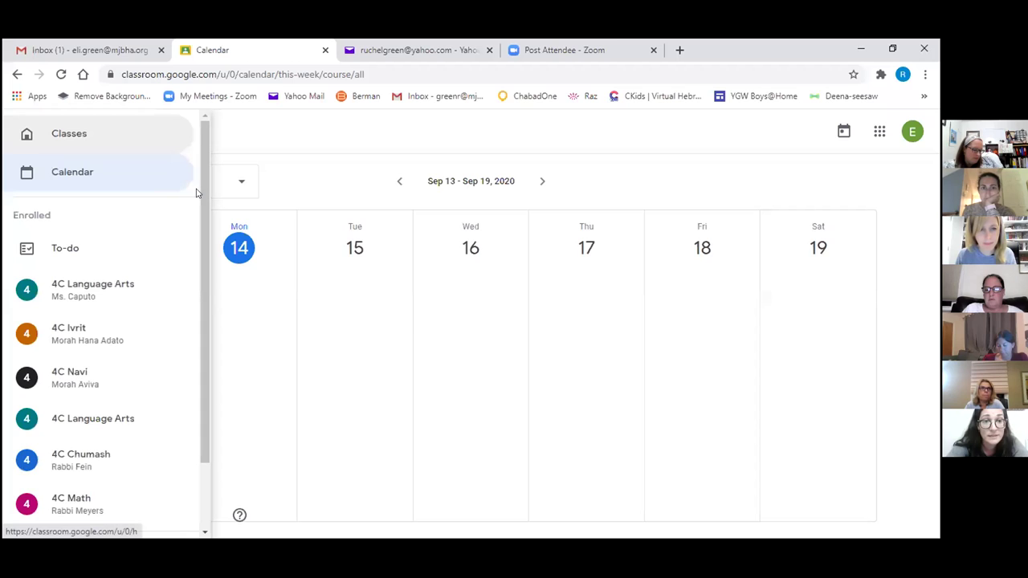
Check the Classes overview and To-do list, then return to the 4C Language Arts stream
{"action": "left_click", "coordinate": [47, 133]}
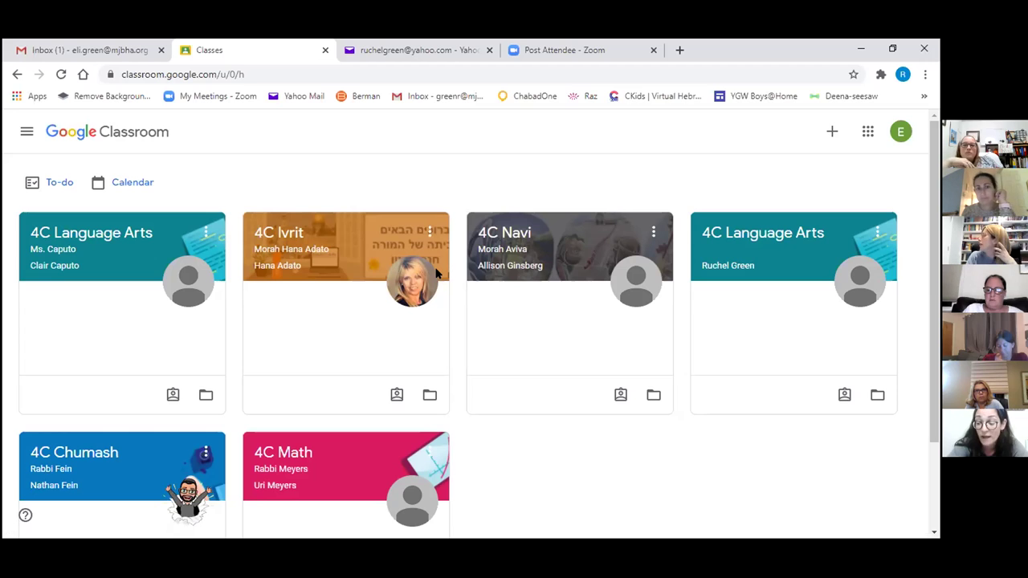
{"action": "left_click", "coordinate": [68, 193]}
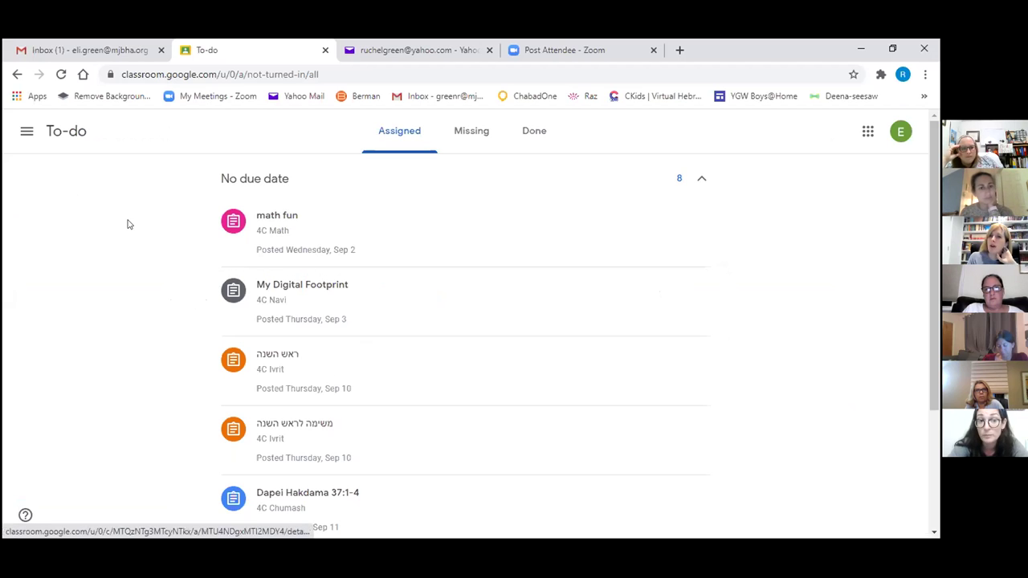
{"action": "left_click", "coordinate": [27, 131]}
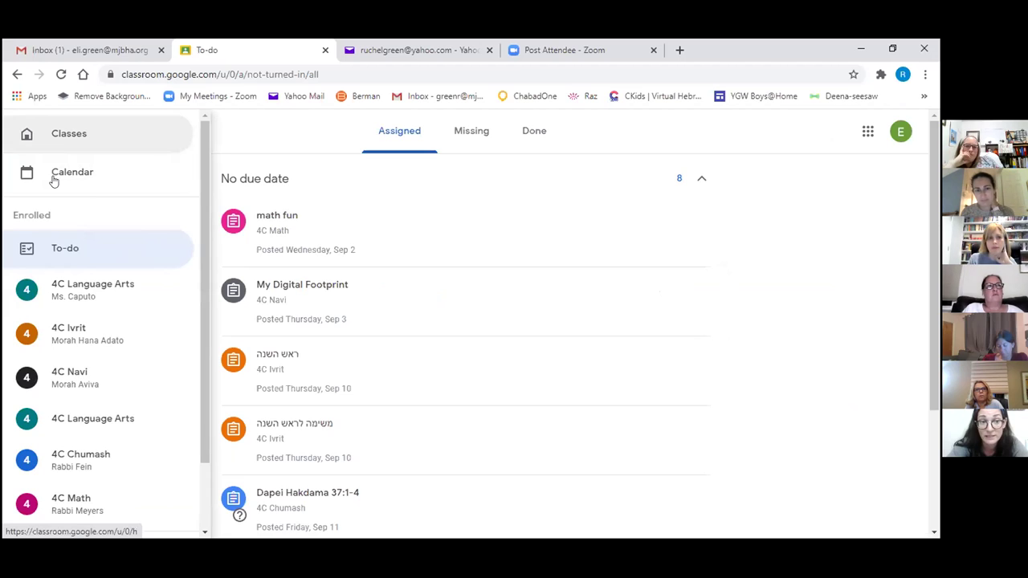
{"action": "left_click", "coordinate": [95, 295]}
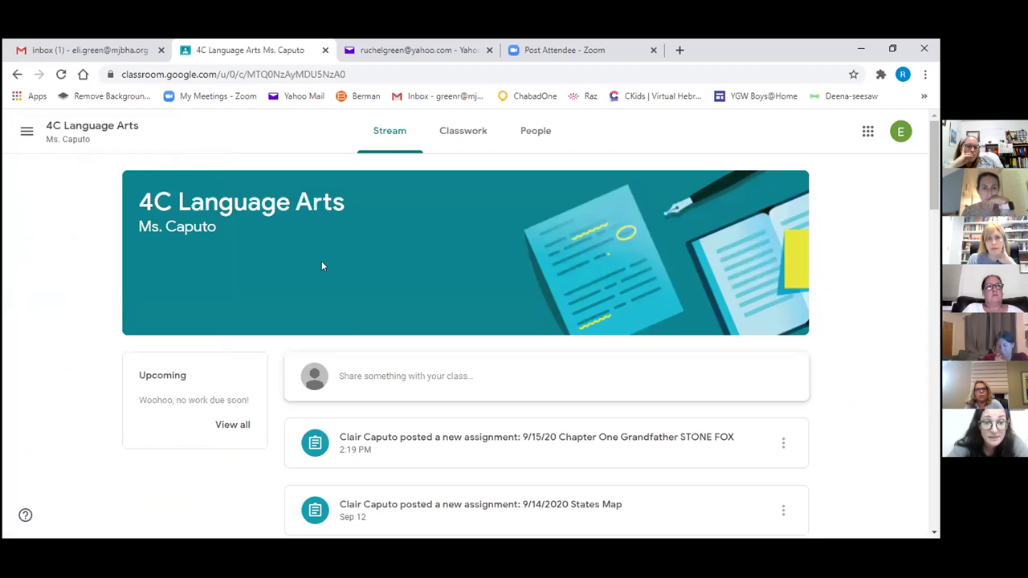
Open the turned-in Google Doc from the 9/11/20 Bio Poem assignment in Classwork
{"action": "left_click", "coordinate": [458, 122]}
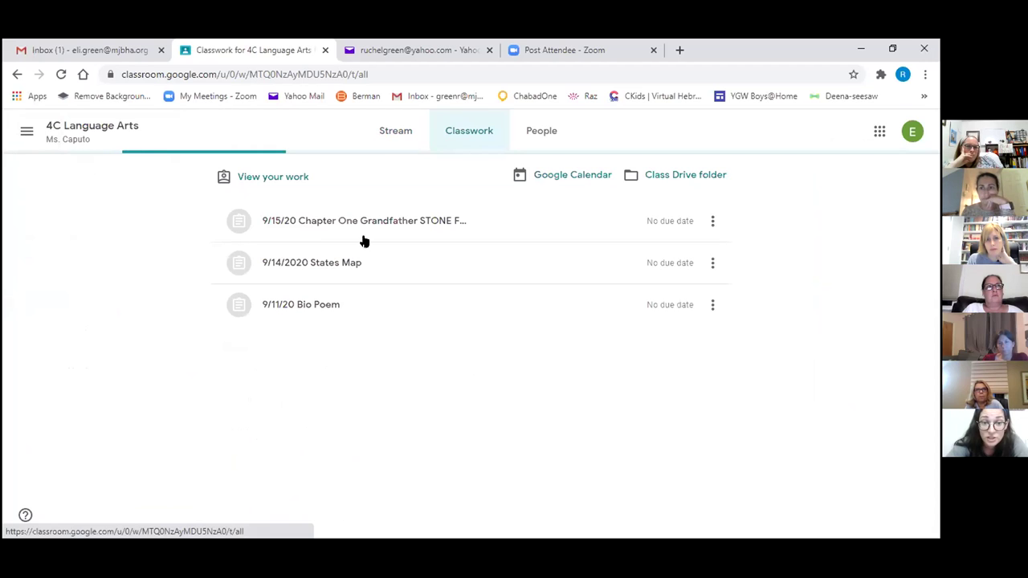
{"action": "left_click", "coordinate": [319, 319]}
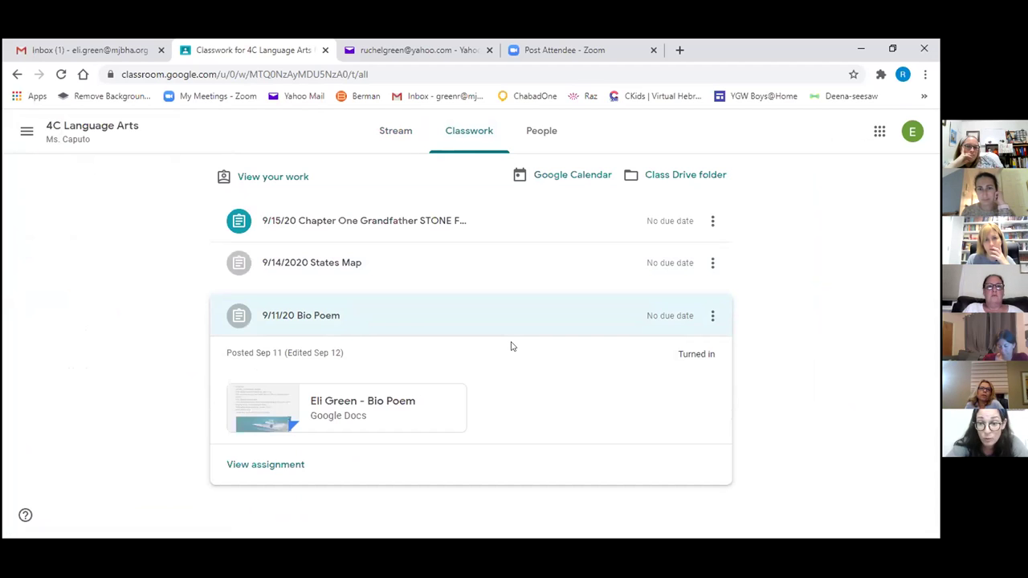
{"action": "left_click", "coordinate": [337, 401]}
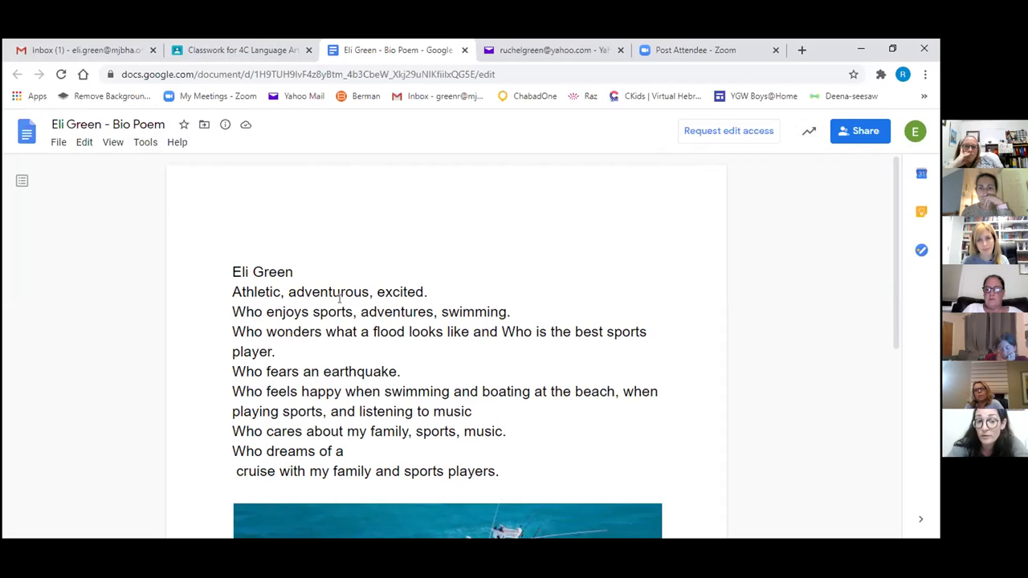
Highlight the poem text from the student's surname through 'Athletic', then scroll to show the full poem
{"action": "left_click_drag", "start_coordinate": [334, 296], "coordinate": [359, 310]}
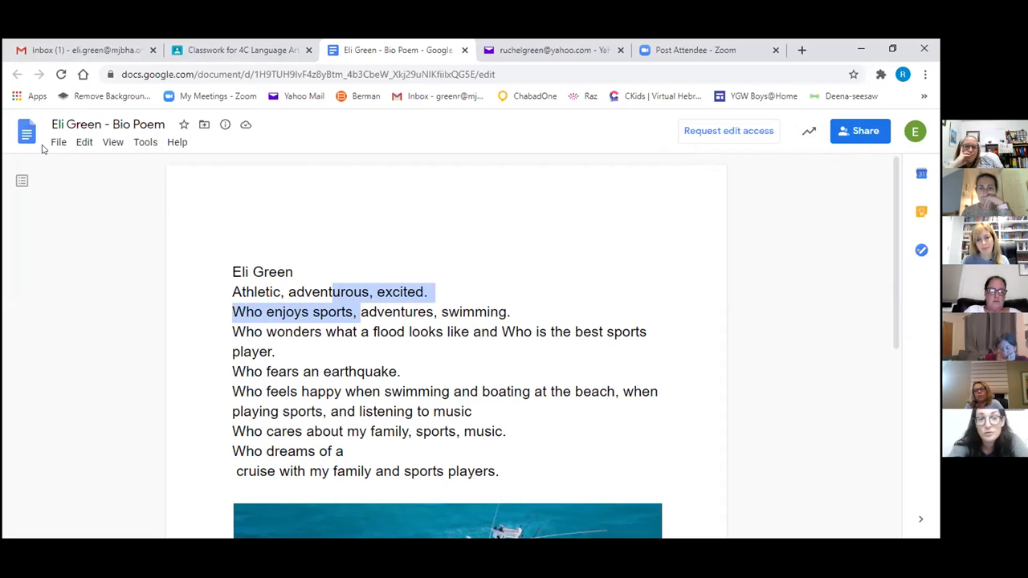
{"action": "left_click_drag", "start_coordinate": [252, 274], "coordinate": [285, 290]}
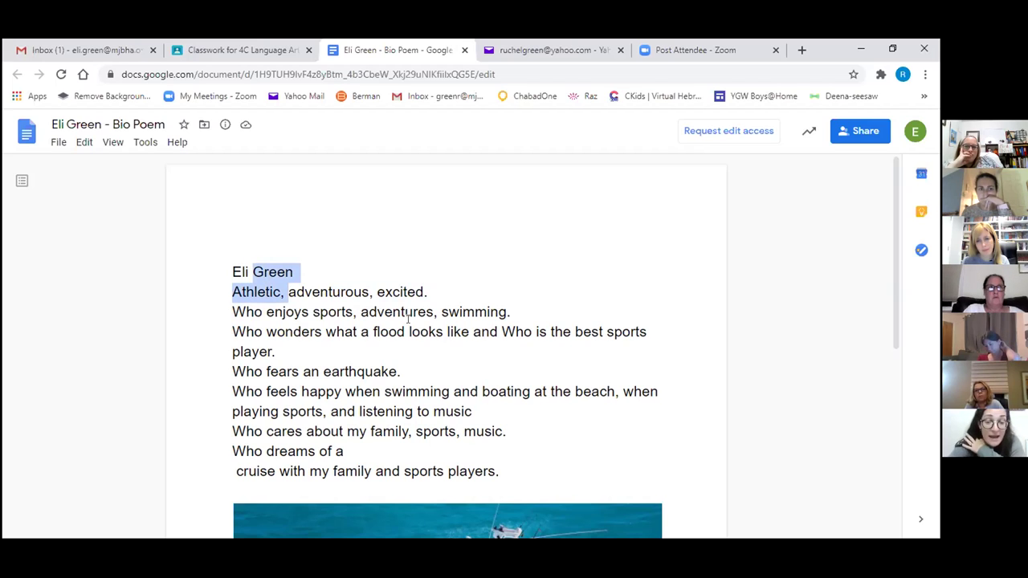
{"action": "scroll", "coordinate": [900, 322], "scroll_direction": "down", "scroll_amount": 2}
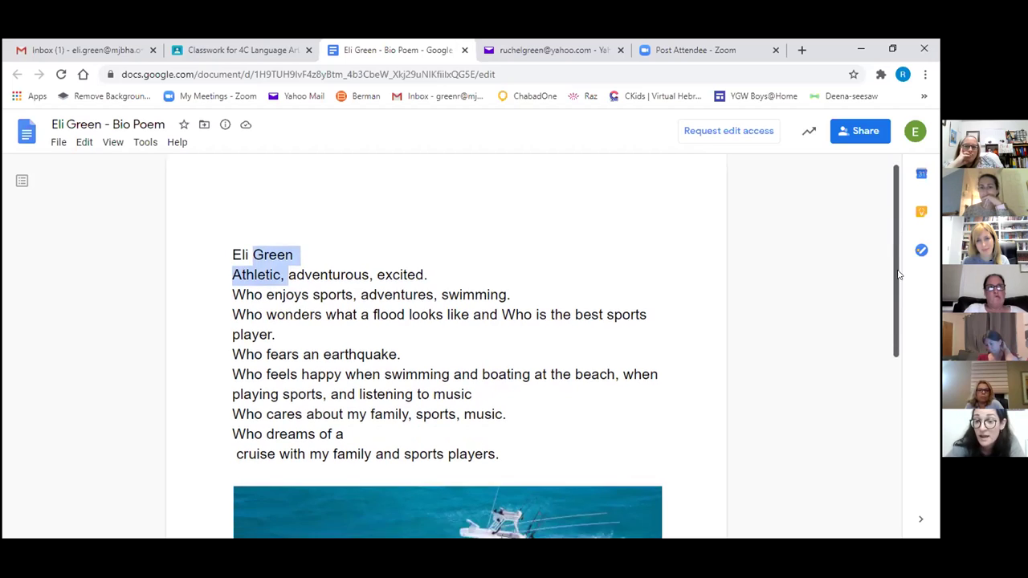
{"action": "scroll", "coordinate": [884, 236], "scroll_direction": "down", "scroll_amount": 2}
{"action": "scroll", "coordinate": [867, 226], "scroll_direction": "up", "scroll_amount": 4}
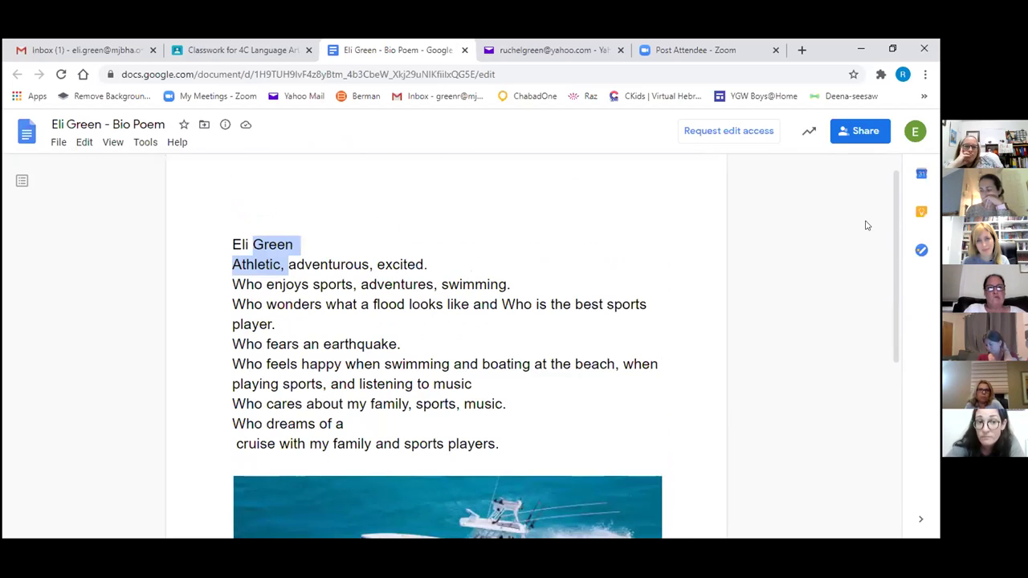